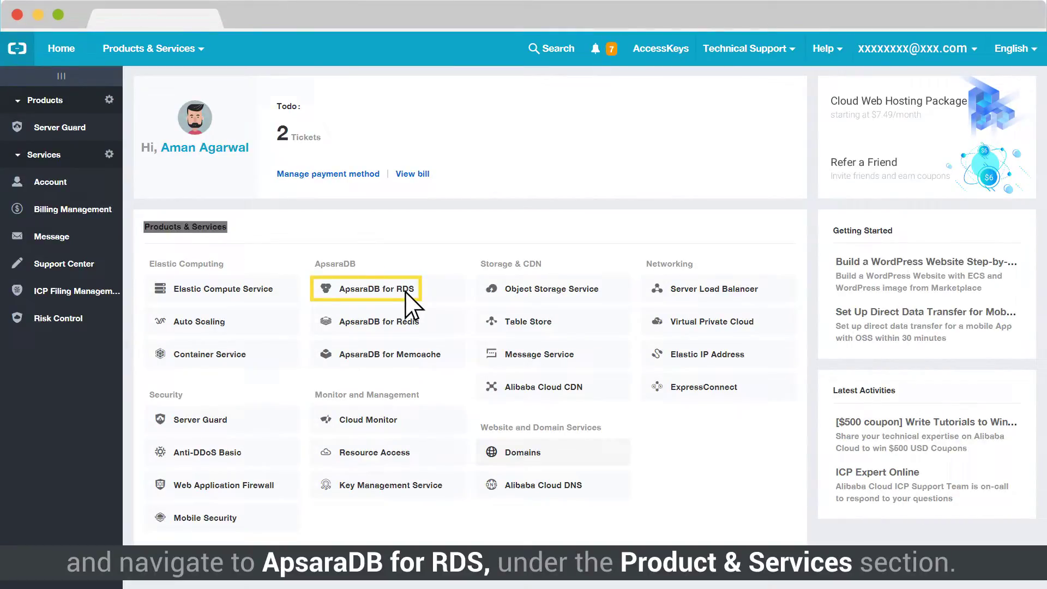
From the RDS instance list in the Singapore region, begin creating a new instance
click(405, 293)
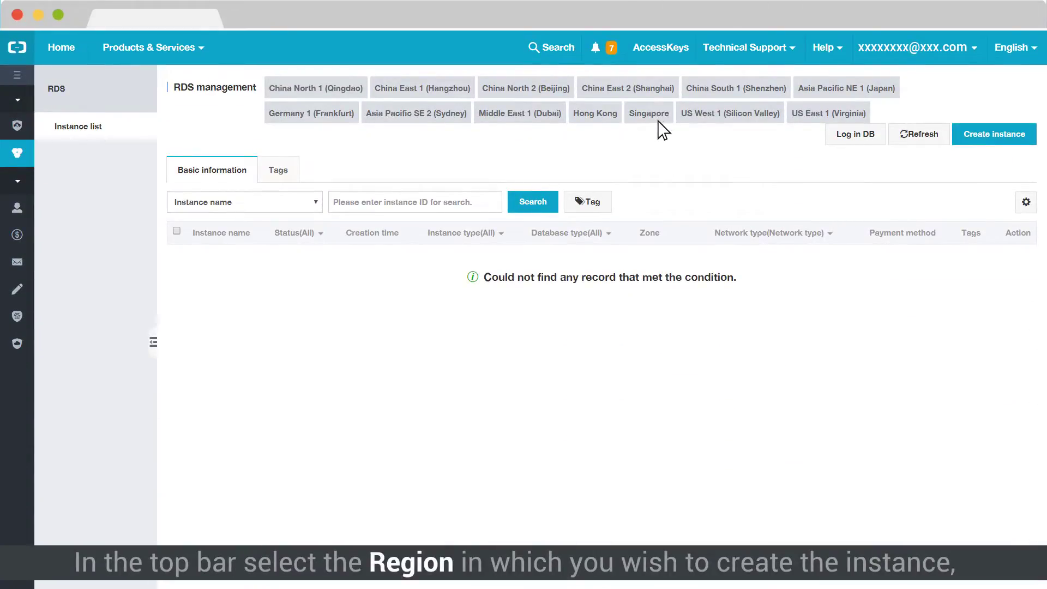
click(656, 116)
click(1013, 139)
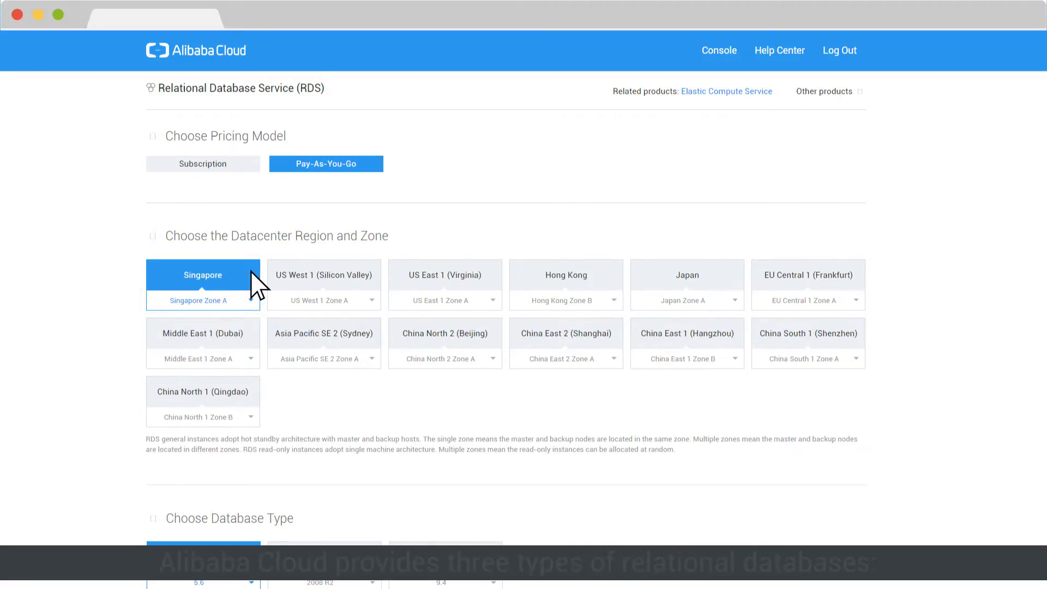
scroll(251, 272, down, 3)
scroll(251, 272, down, 3)
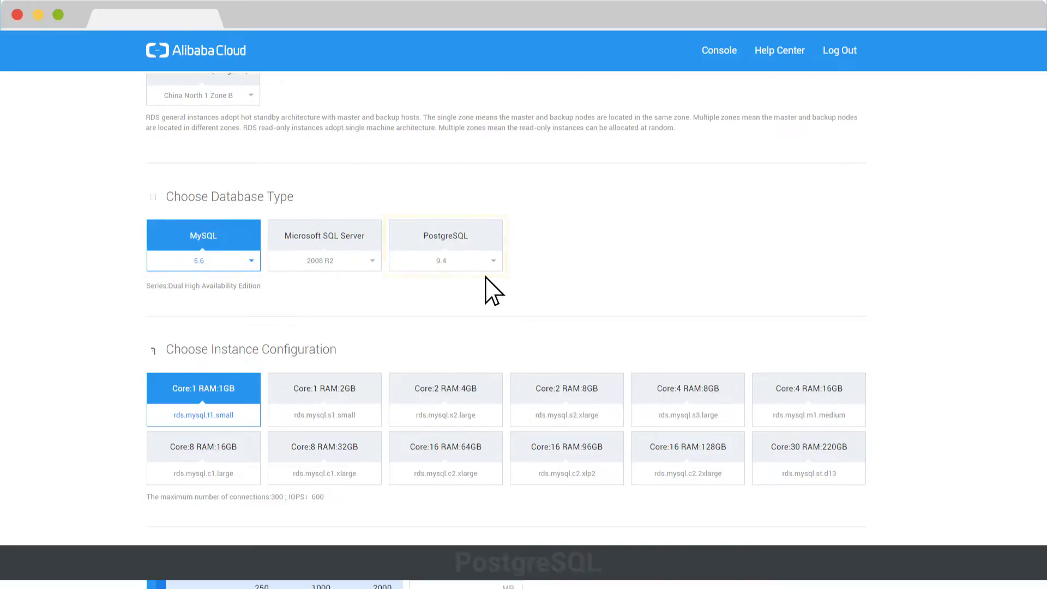
Choose MySQL version 5.6 for the new instance
click(251, 262)
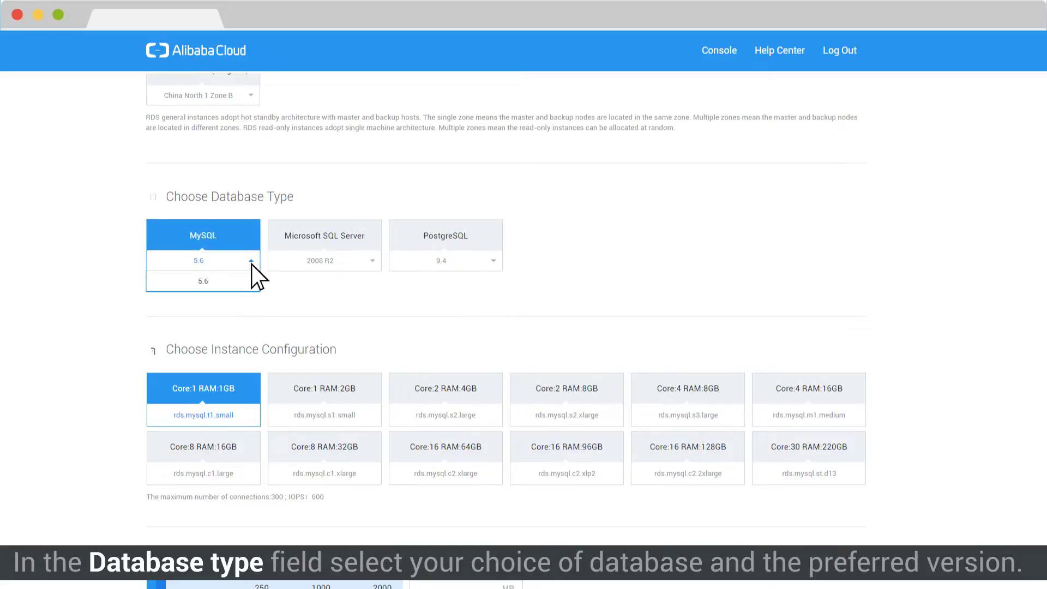
click(223, 284)
scroll(223, 283, down, 2)
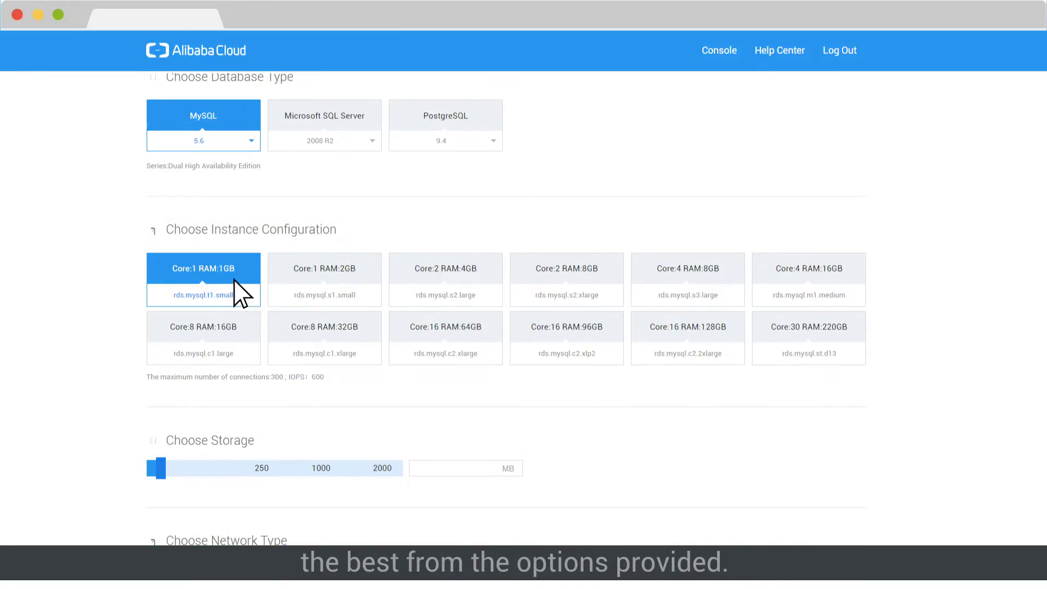
scroll(223, 278, down, 3)
scroll(224, 278, down, 2)
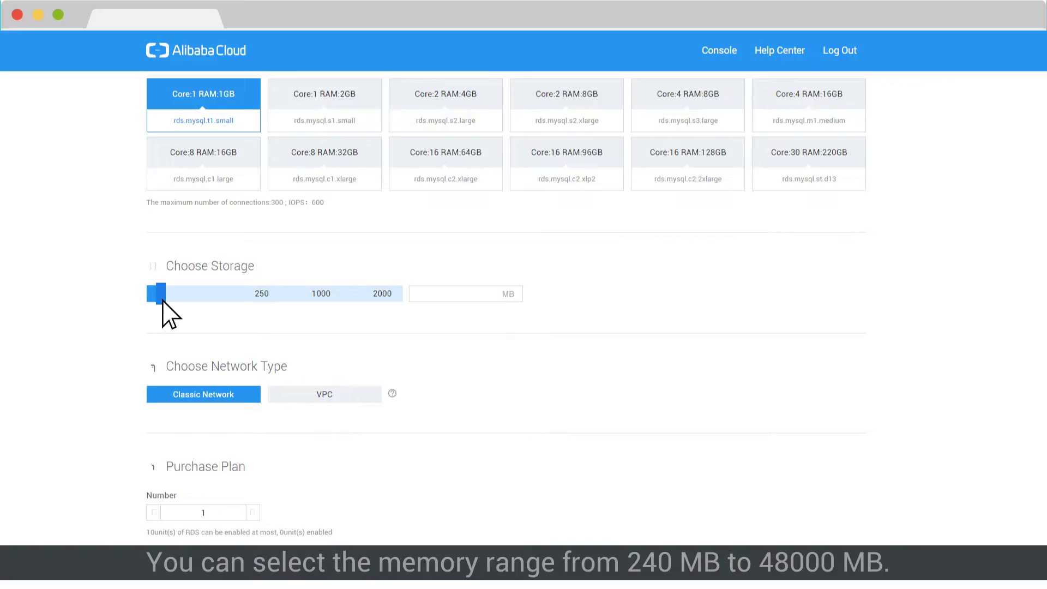
Raise the instance storage slider toward the 48000 MB maximum
drag(163, 300, 338, 301)
scroll(337, 301, down, 1)
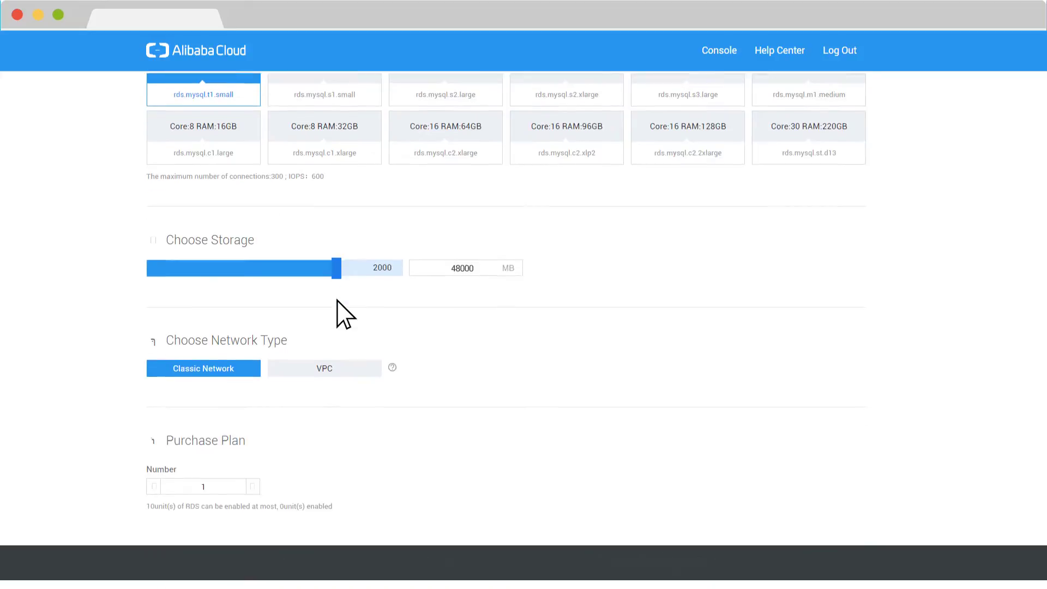
scroll(338, 300, down, 2)
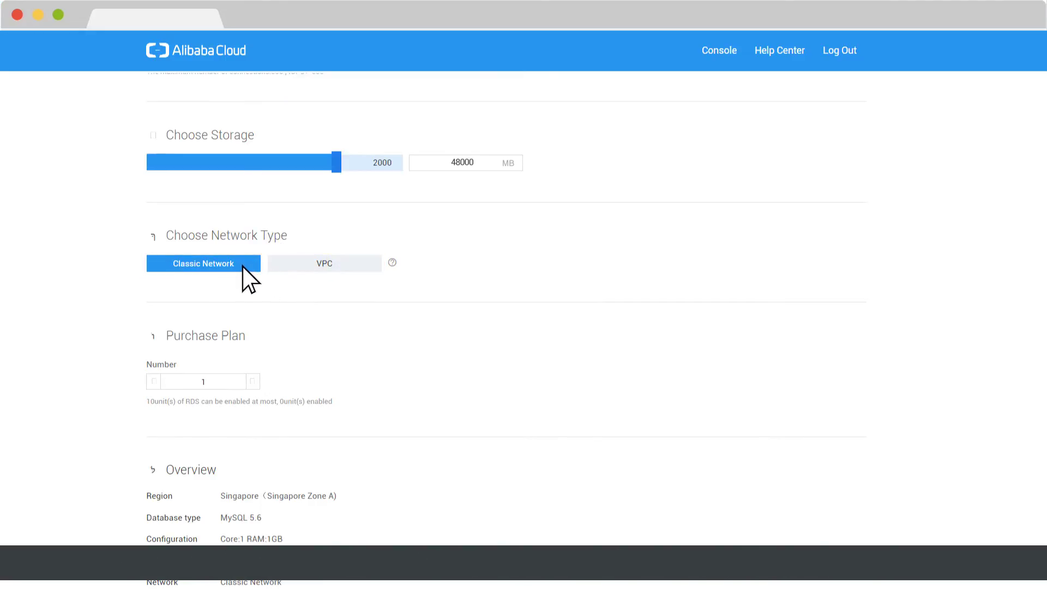
scroll(243, 266, down, 3)
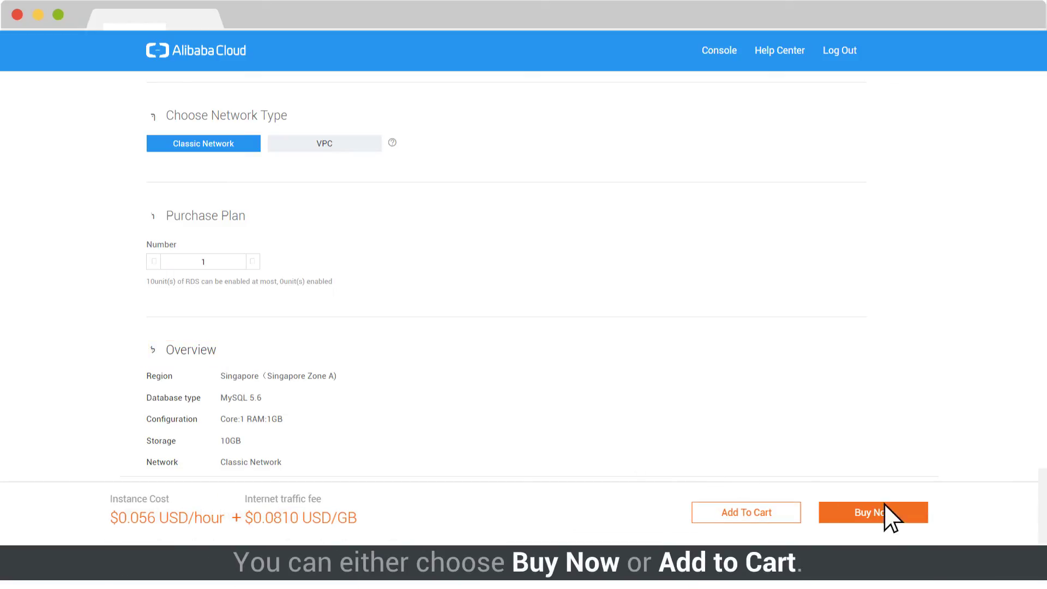
Place the order for the configured pay-as-you-go MySQL instance with Buy Now
click(914, 510)
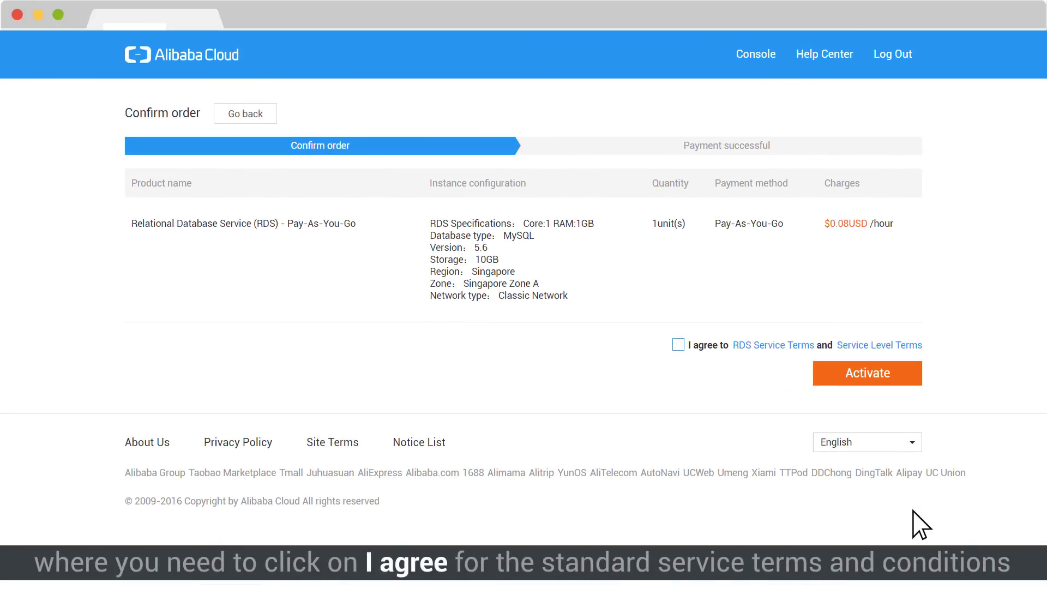
Agree to the RDS Service Terms and activate the instance order
click(678, 345)
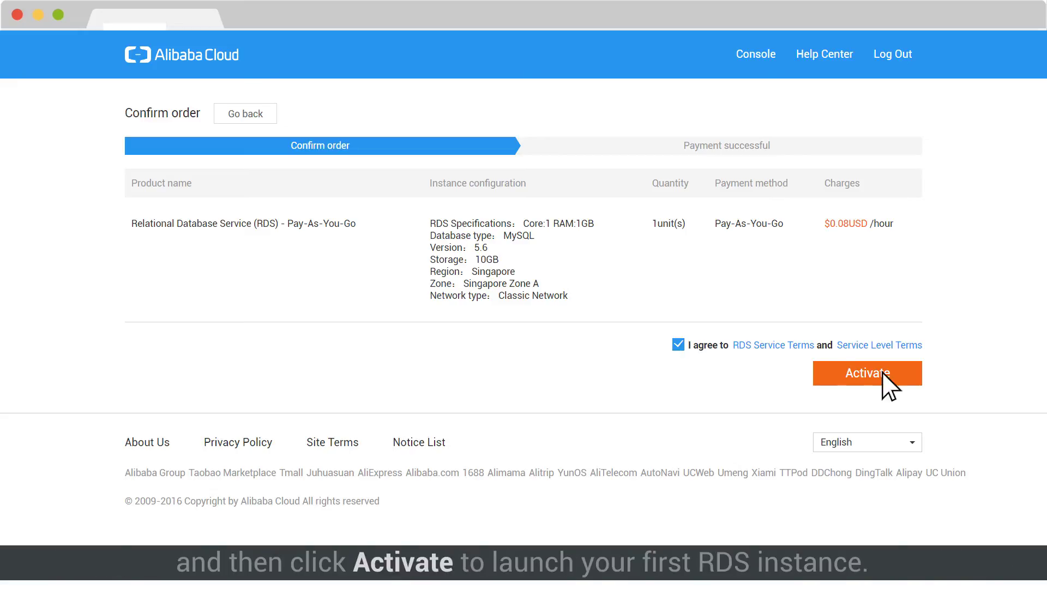
click(899, 375)
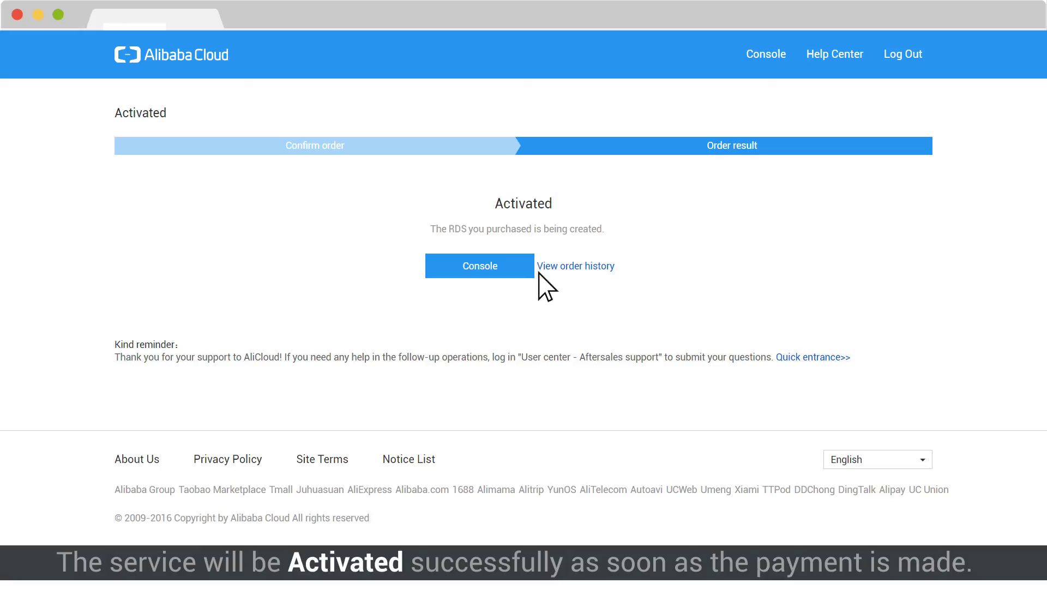
Go back to the RDS instance list to see the new instance
click(510, 264)
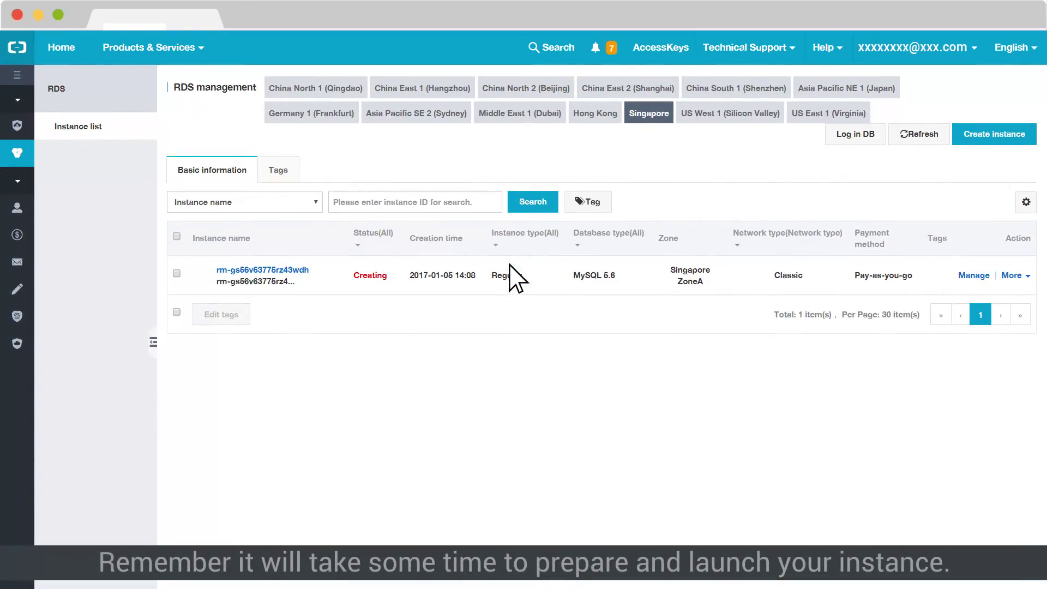